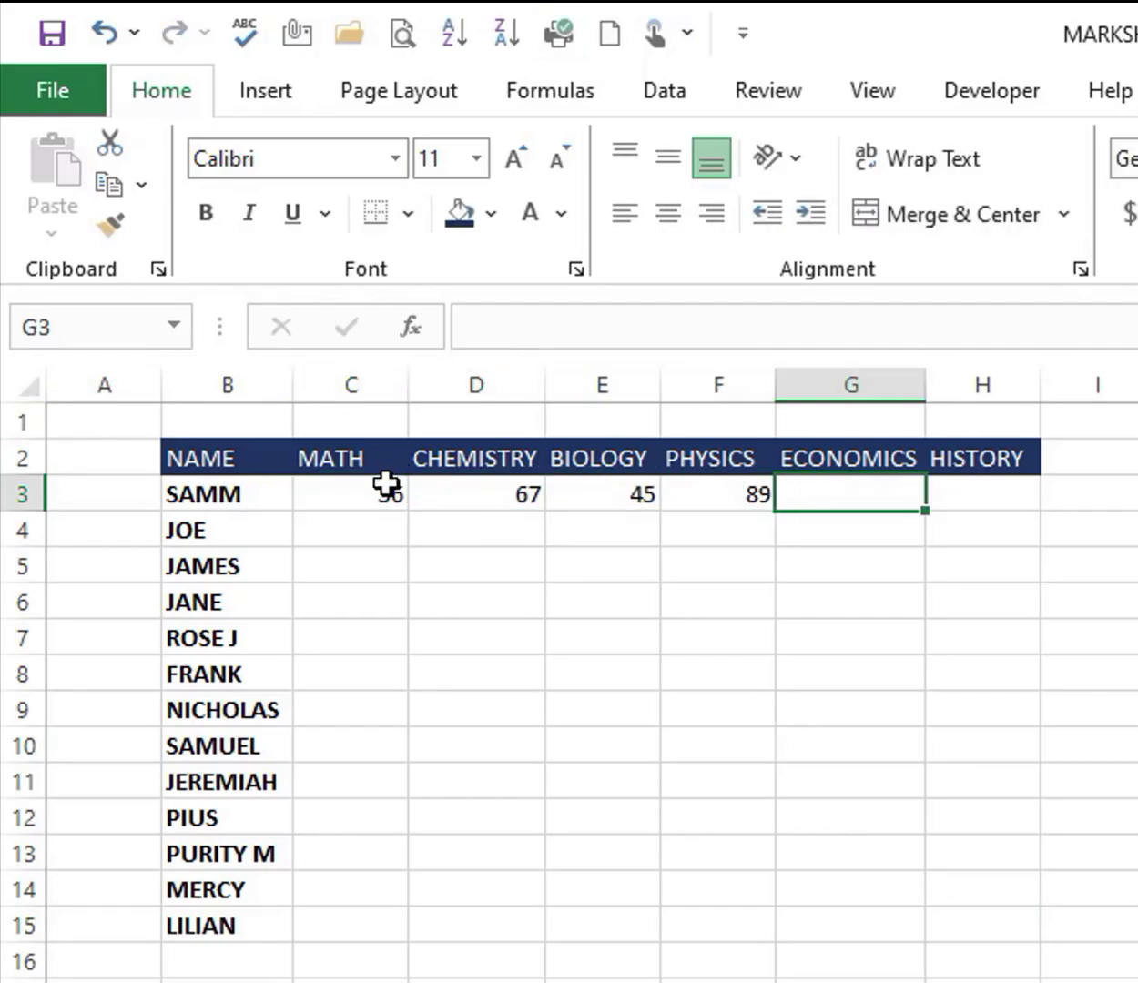
Enter SAMM's scores across the subject cells through ECONOMICS and save his record
key(Return)
text(58	87	98	67	43)
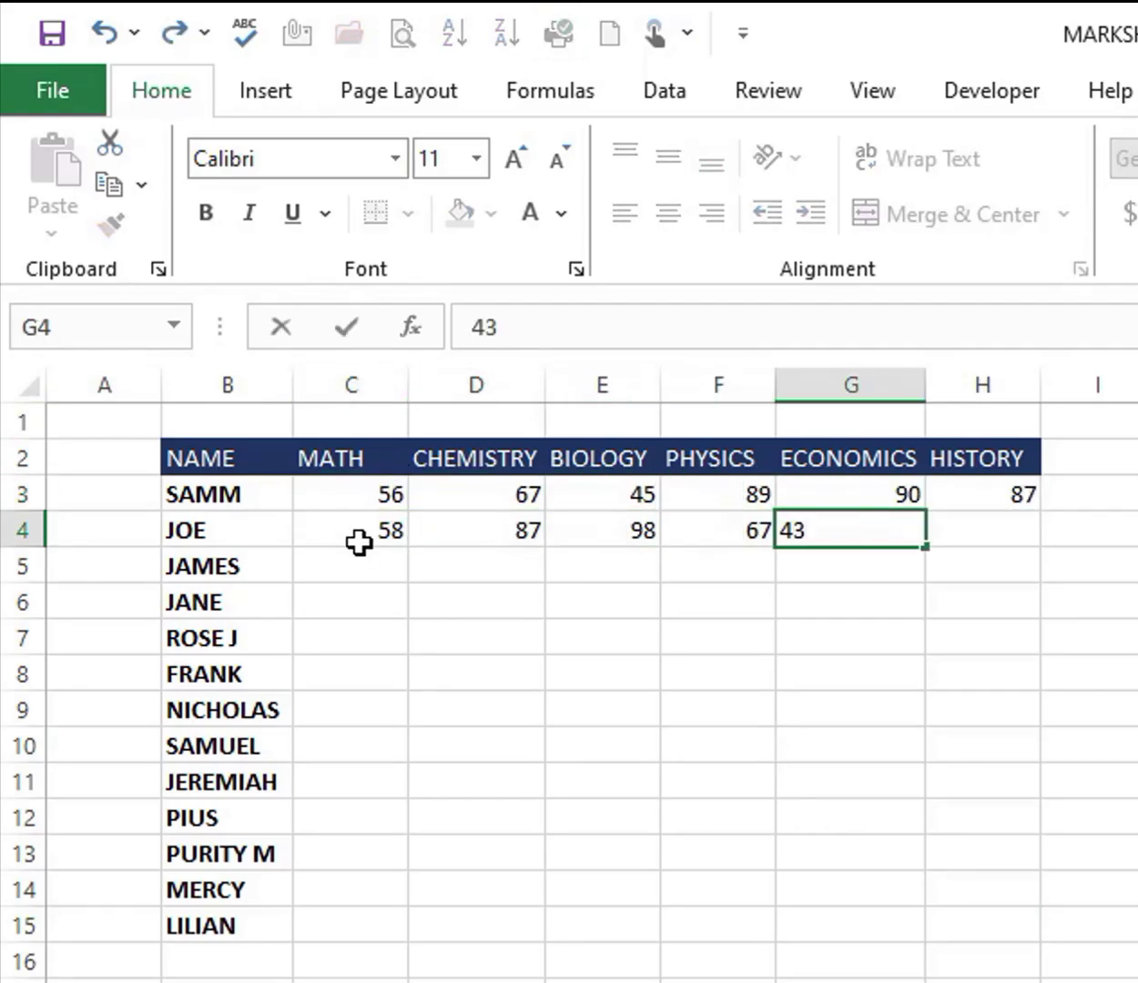
key(Tab)
text(9)
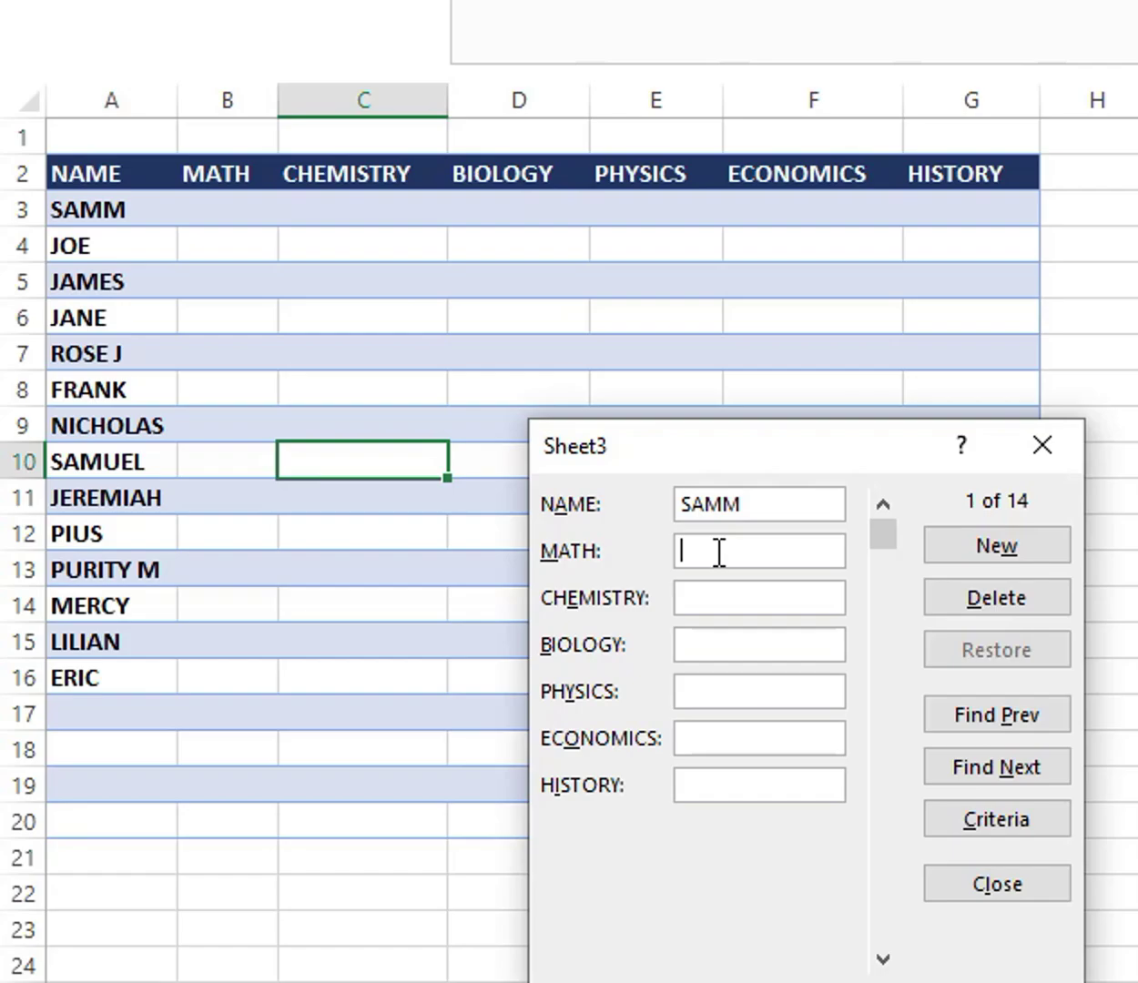
text(34)
click(707, 594)
text(56)
click(708, 642)
text(54)
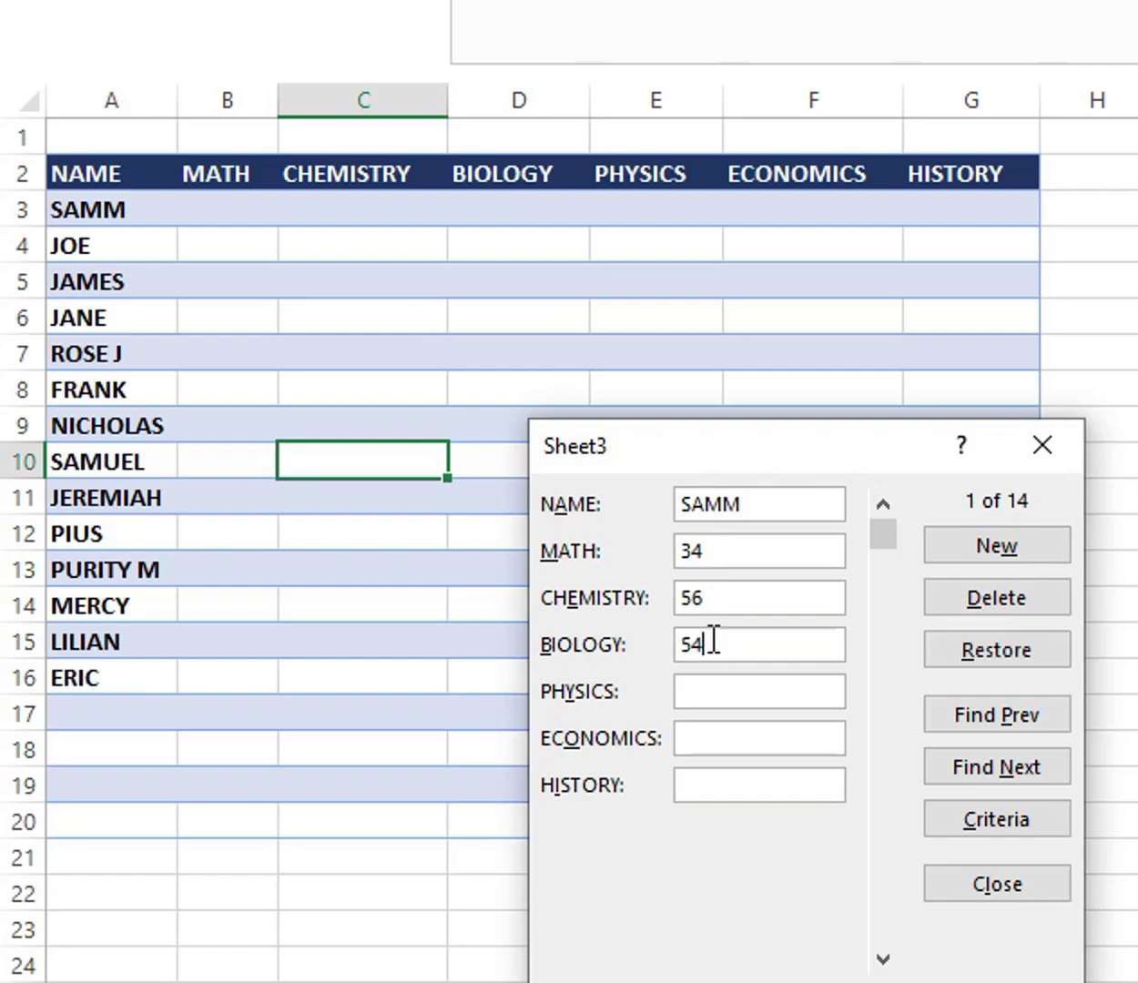
text(5)
click(721, 734)
text(43)
key(Return)
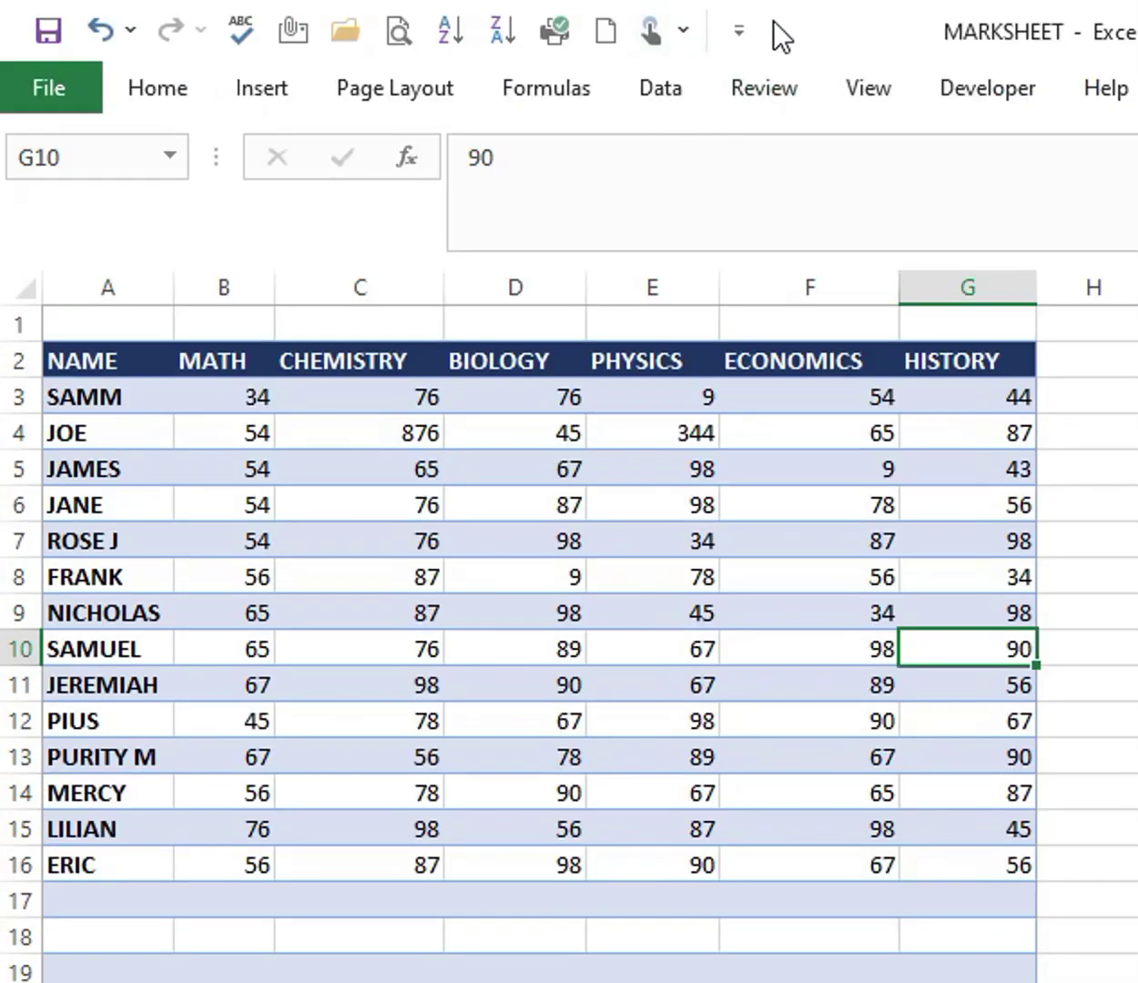
Add Form... from Commands Not in the Ribbon to the Quick Access Toolbar and launch it
click(750, 30)
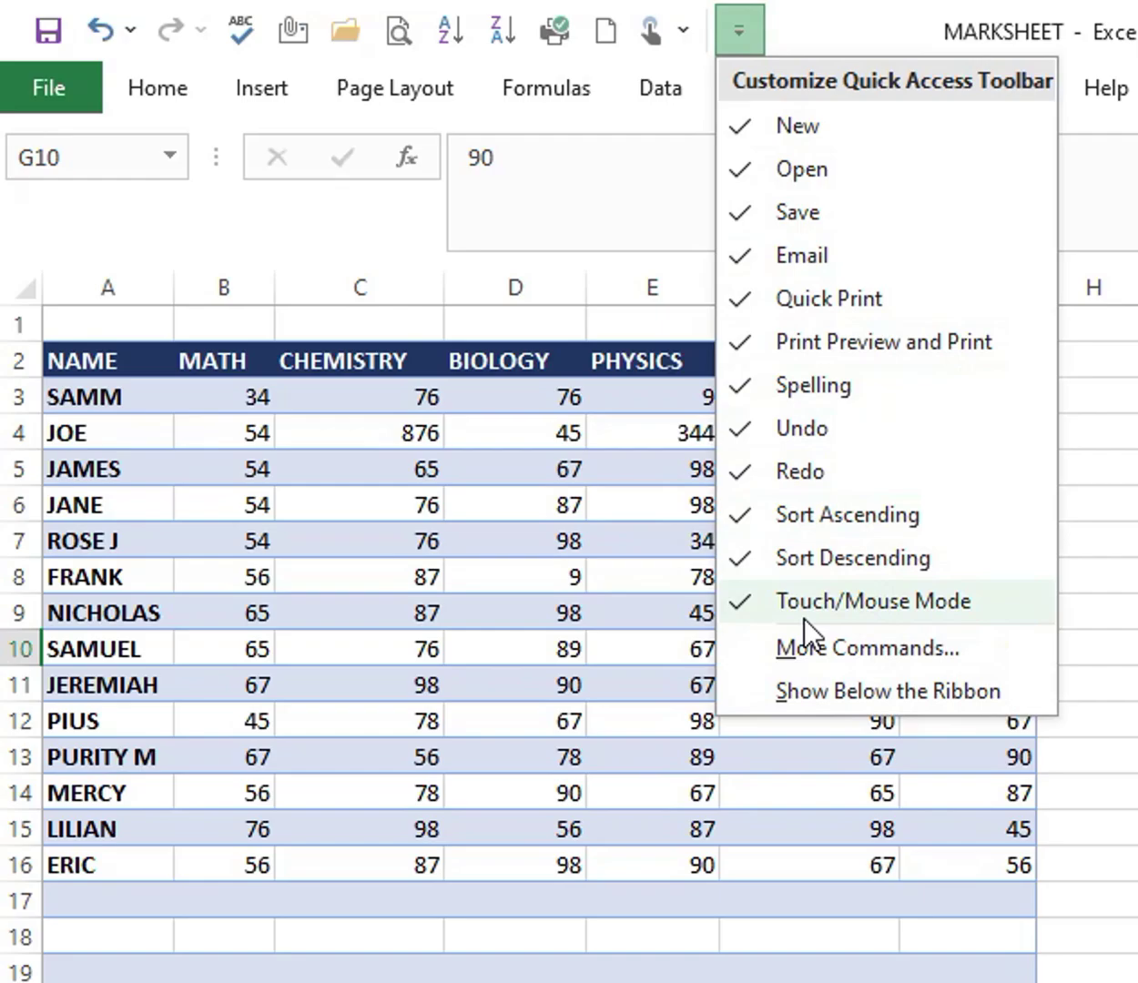
click(811, 648)
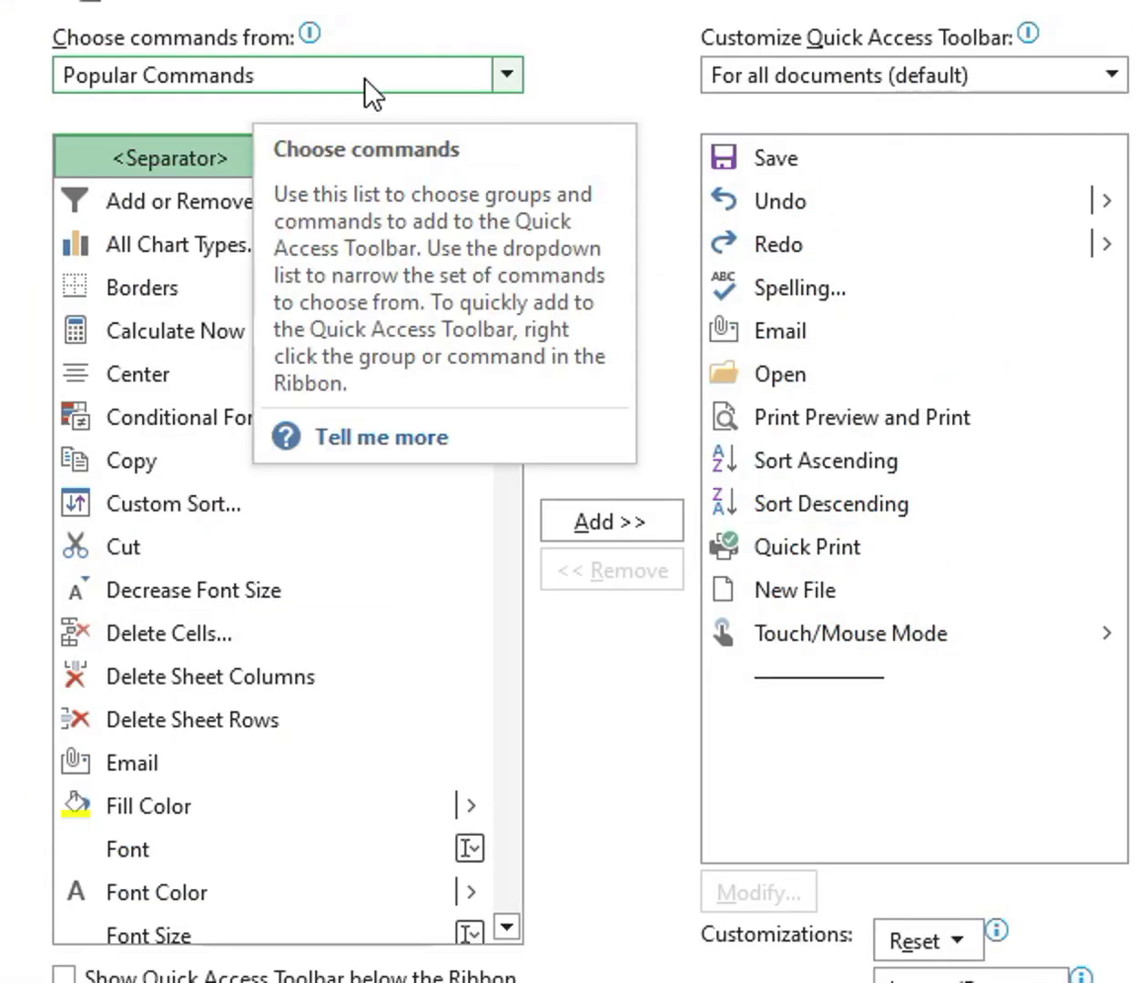
click(506, 74)
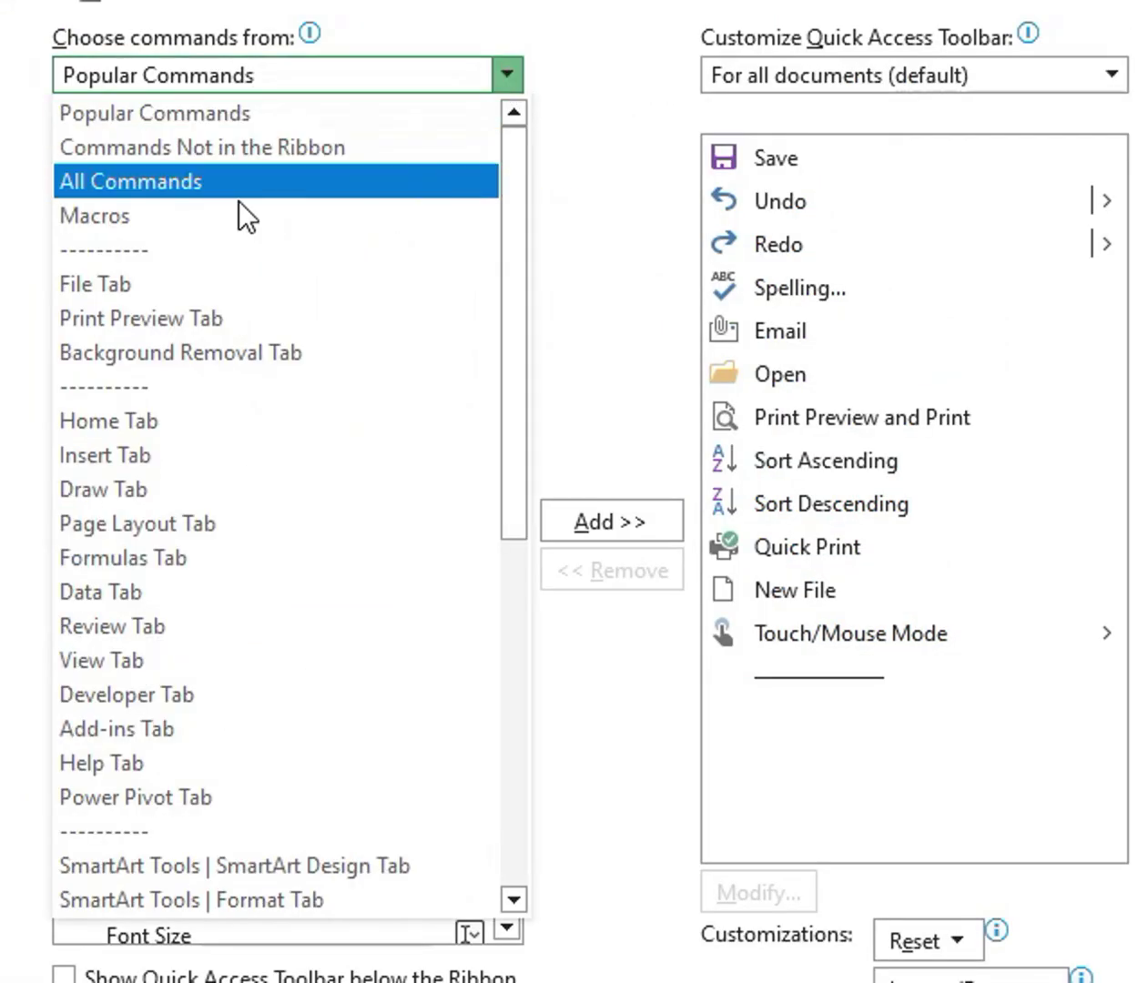
click(159, 147)
click(507, 382)
drag(510, 383, 567, 389)
click(455, 514)
click(586, 515)
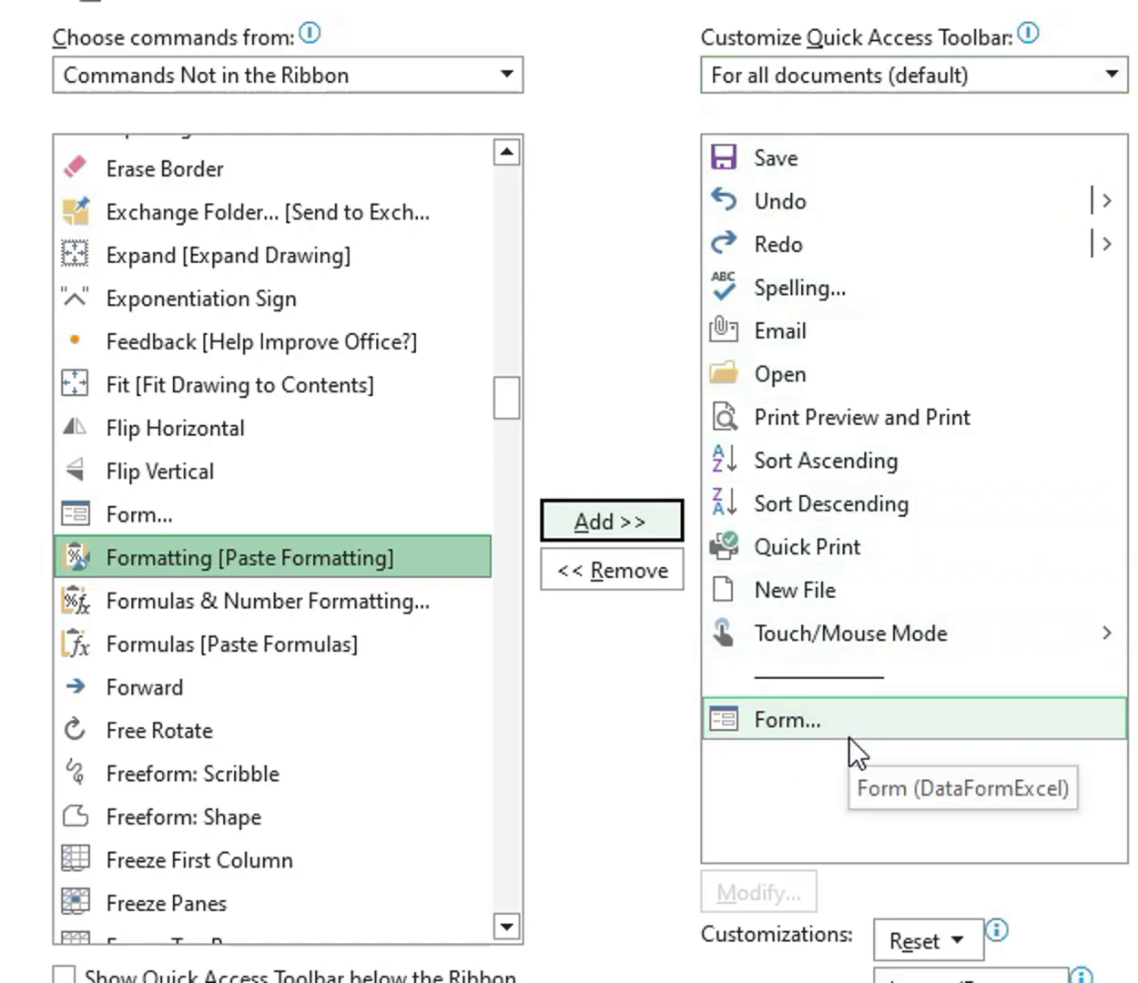
click(877, 932)
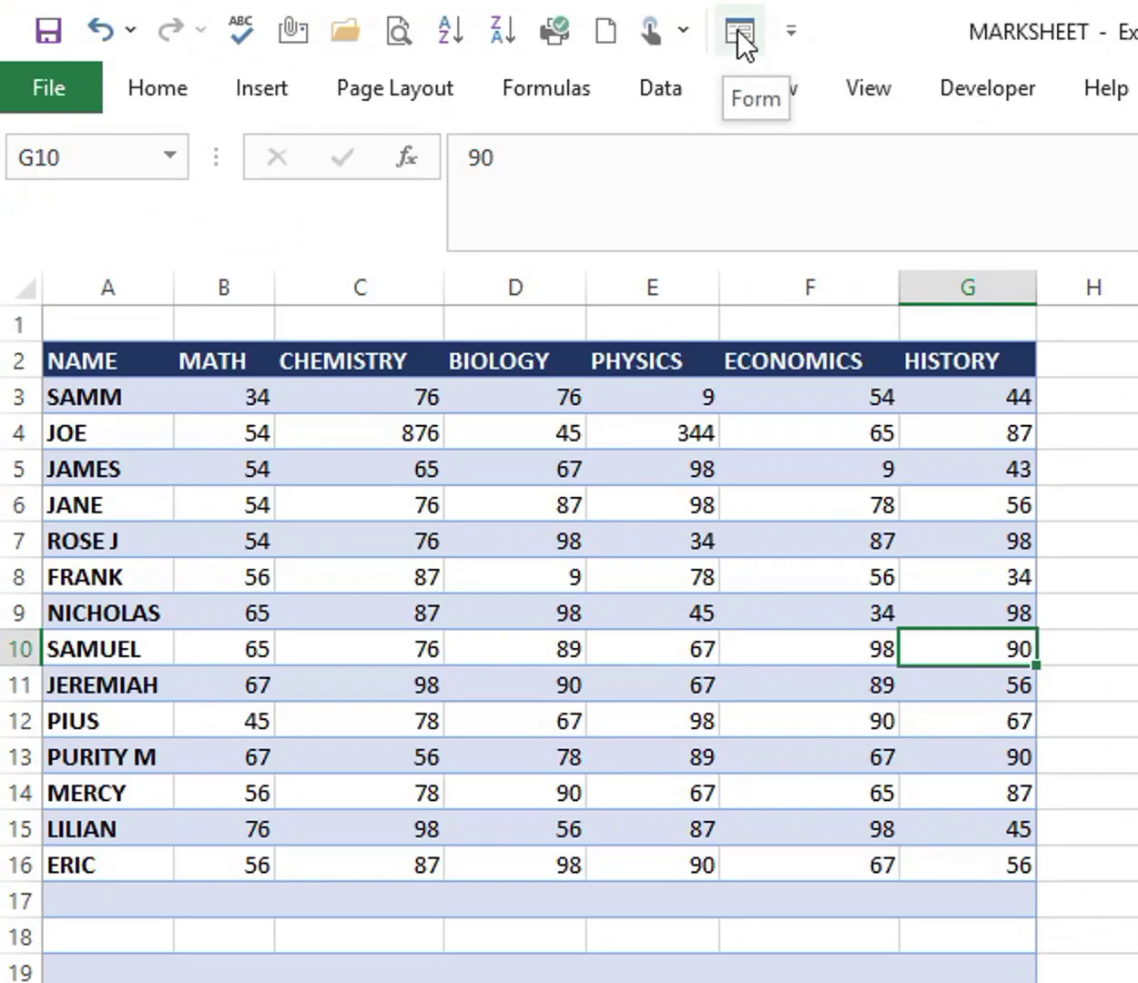
click(738, 37)
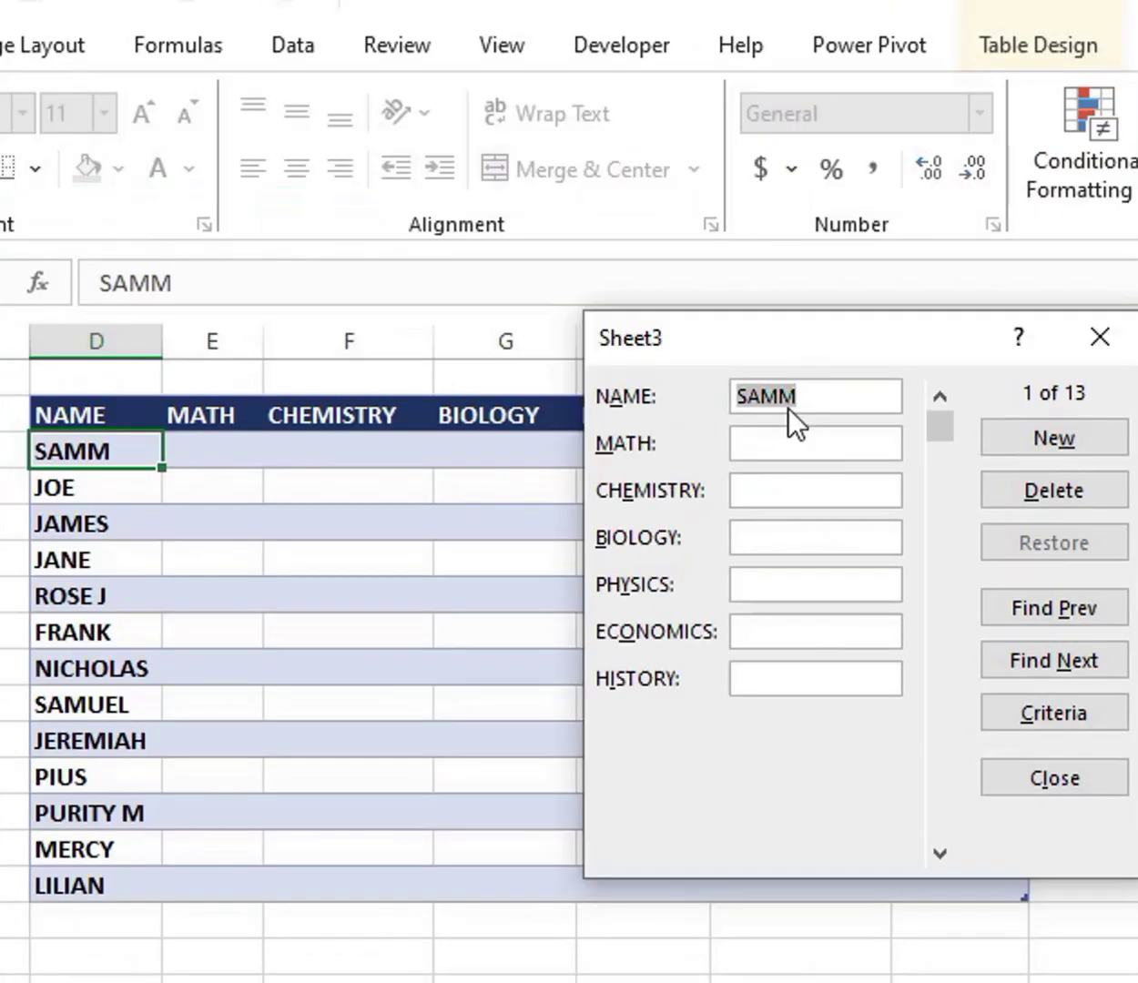
Enter SAMM's MATH, CHEMISTRY, PHYSICS and ECONOMICS scores in the form and save
click(861, 445)
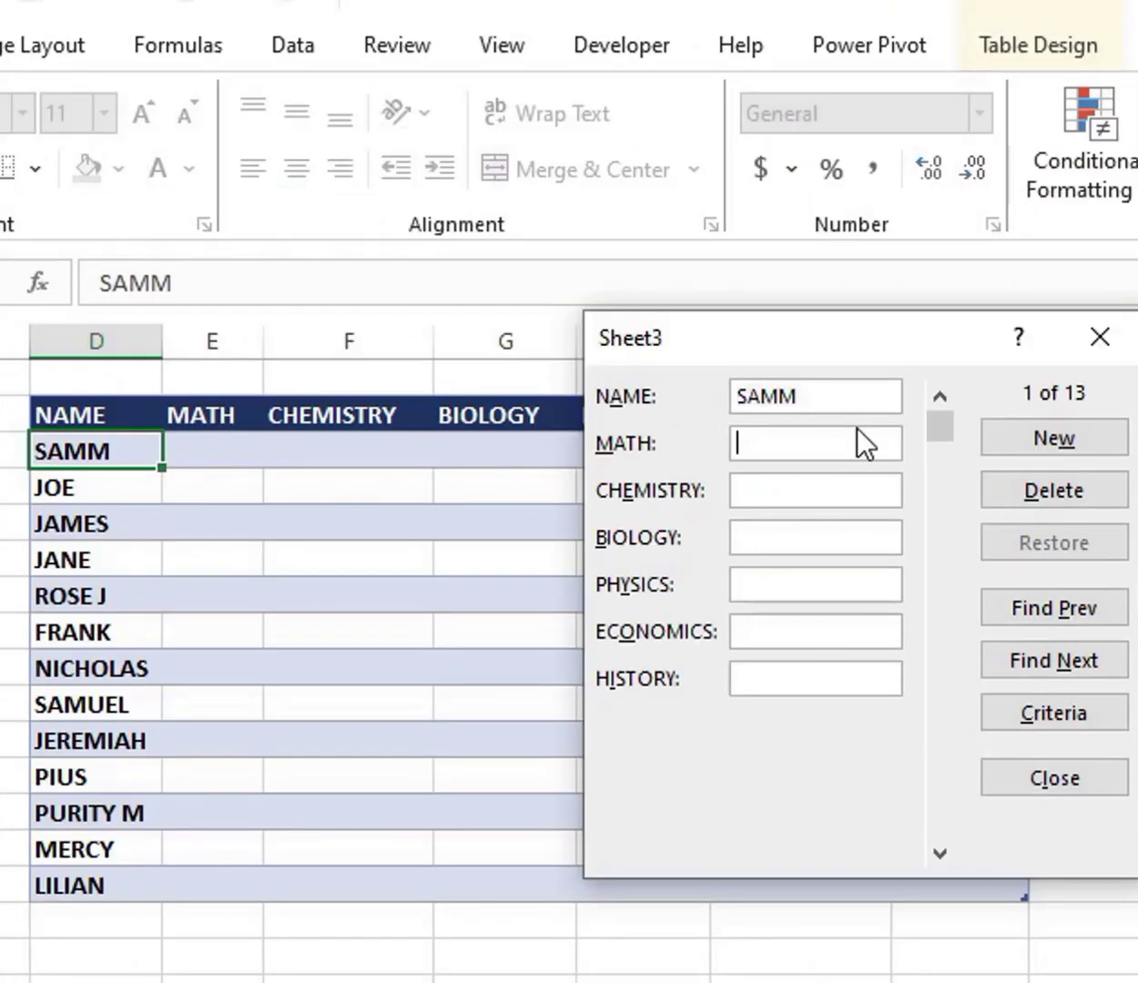
text(34)
key(Tab)
text(76)
key(Tab)
text(76)
key(Tab)
text(9)
key(Tab)
text(44)
click(815, 632)
text(54)
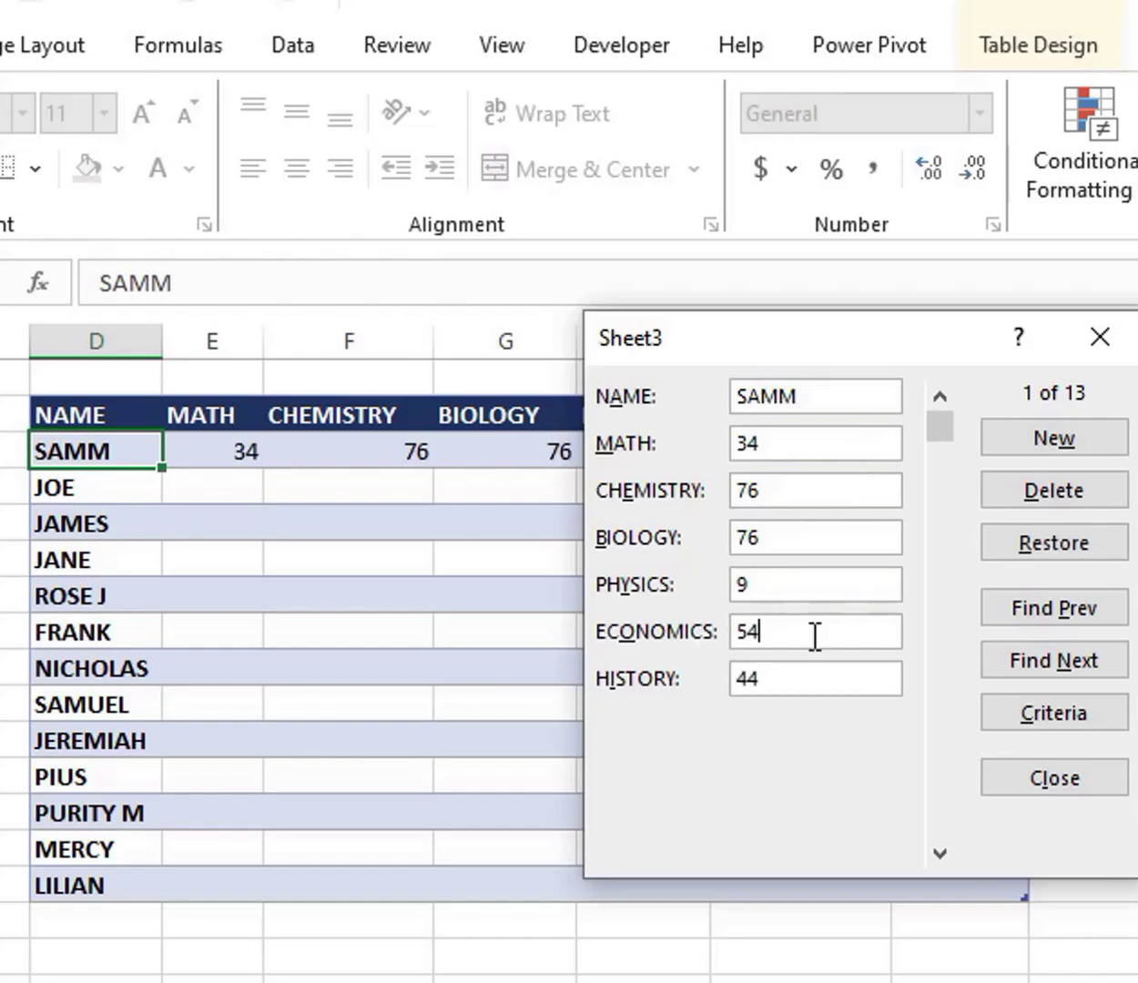
key(Return)
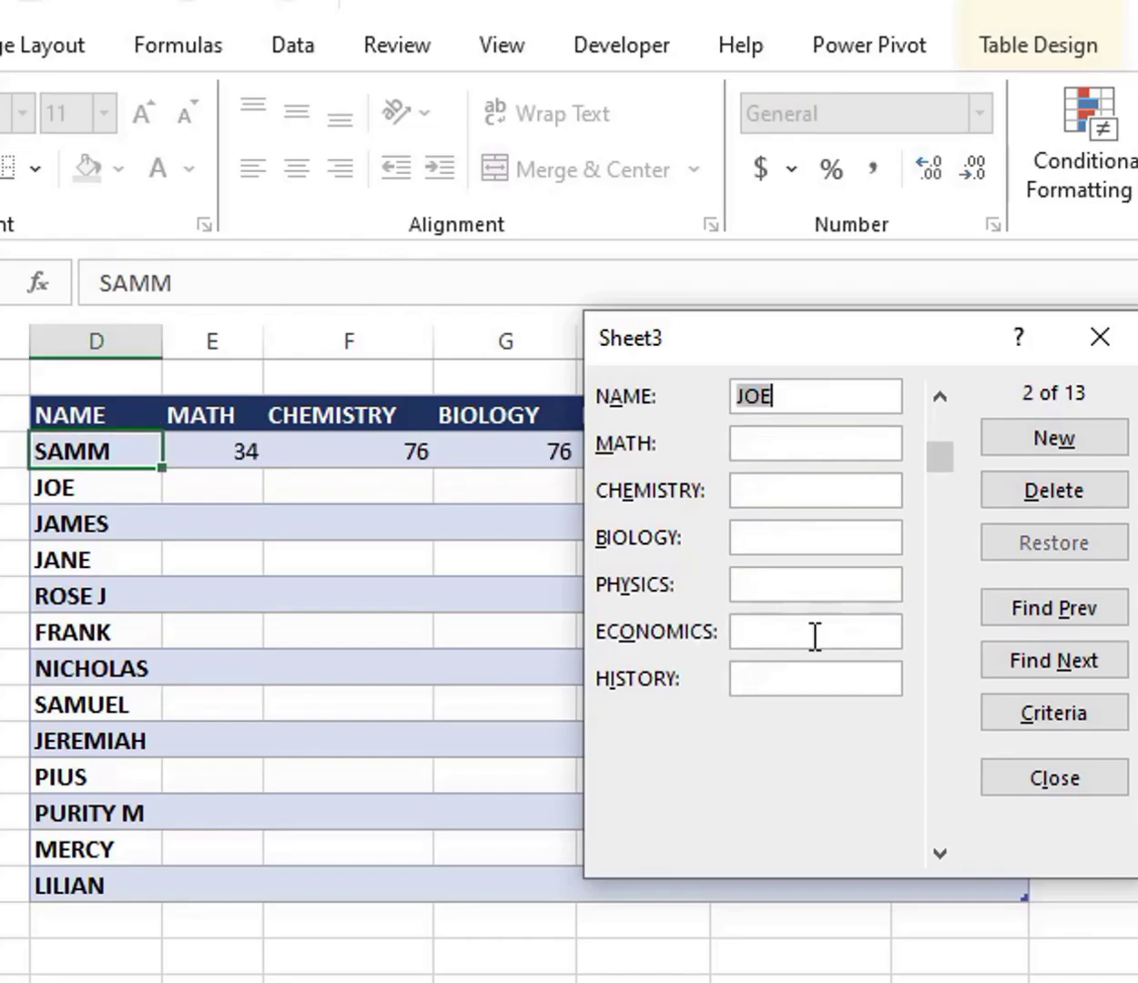
Enter JOE's scores, save the record and bring up a blank new record
key(Tab)
text(54)
key(Tab)
text(876)
key(Tab)
text(45	344	65	87)
key(Return)
text(54	65	67 54	65	87	09	34	65)
click(1057, 543)
text(54	76	87 	54	76	98 )
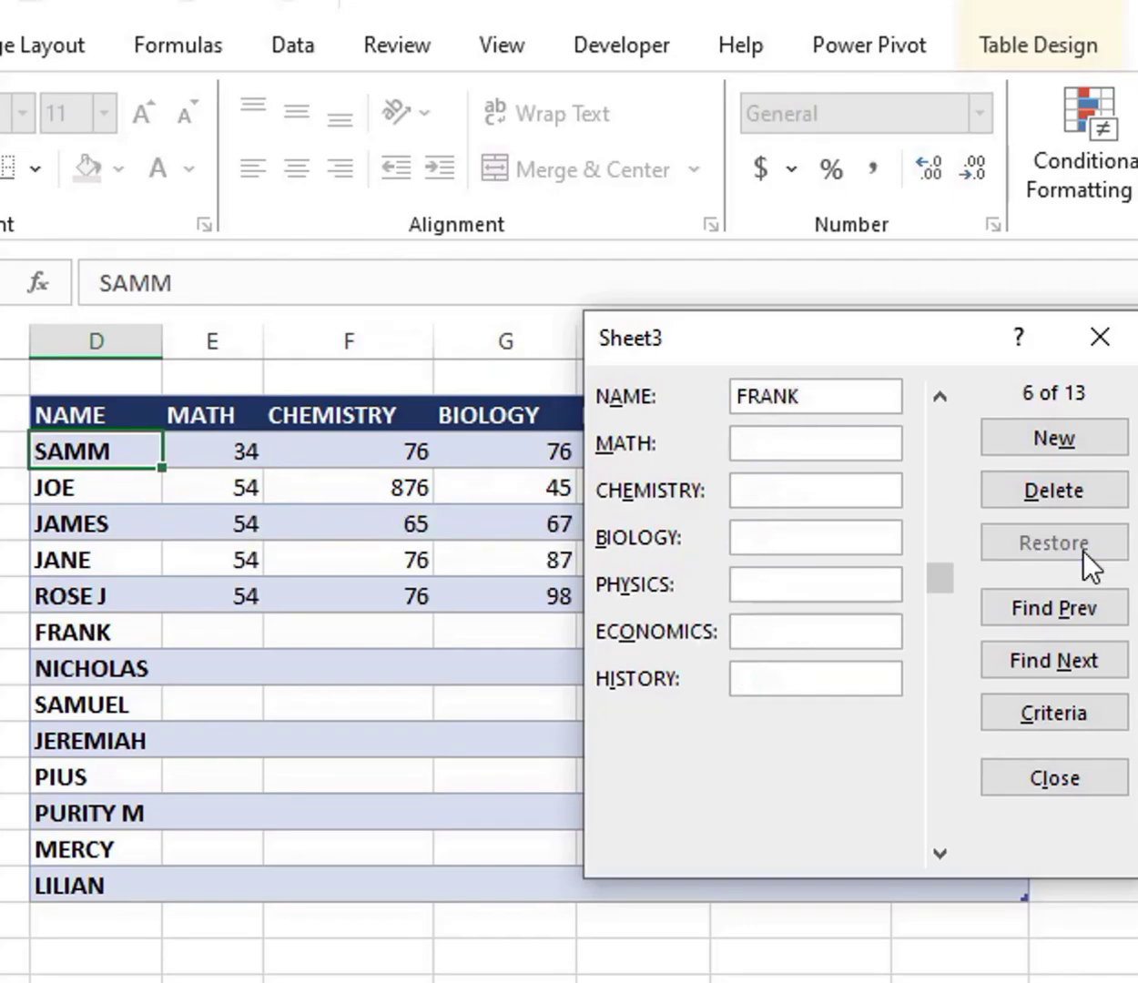
text(	56	87	9 	65	87	98 	65	76	89	67	98	 	67	98	90 	45	78	67 	67	56	78	89	 	56	78	90 	76	98	56	87	98	45 )
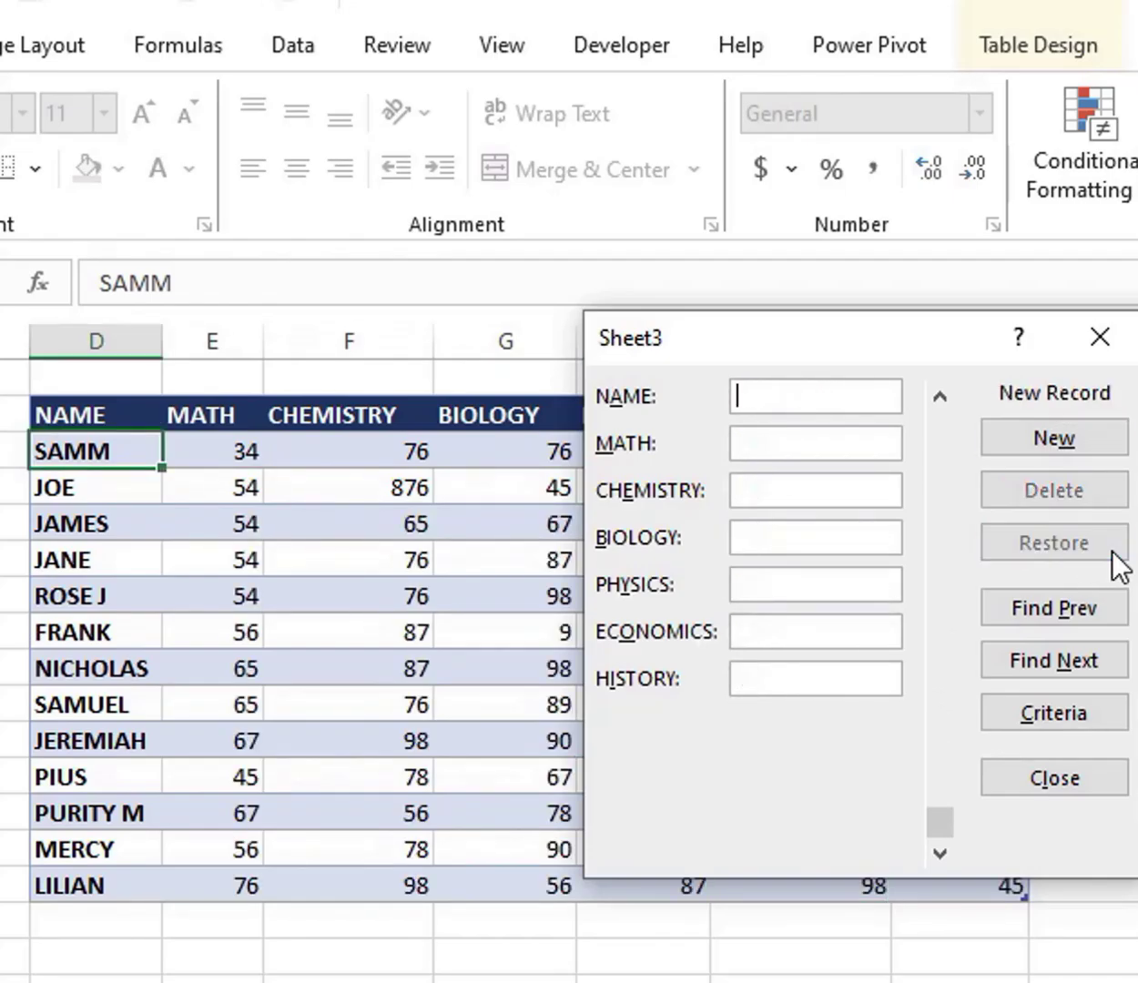
text(ERIC	56)
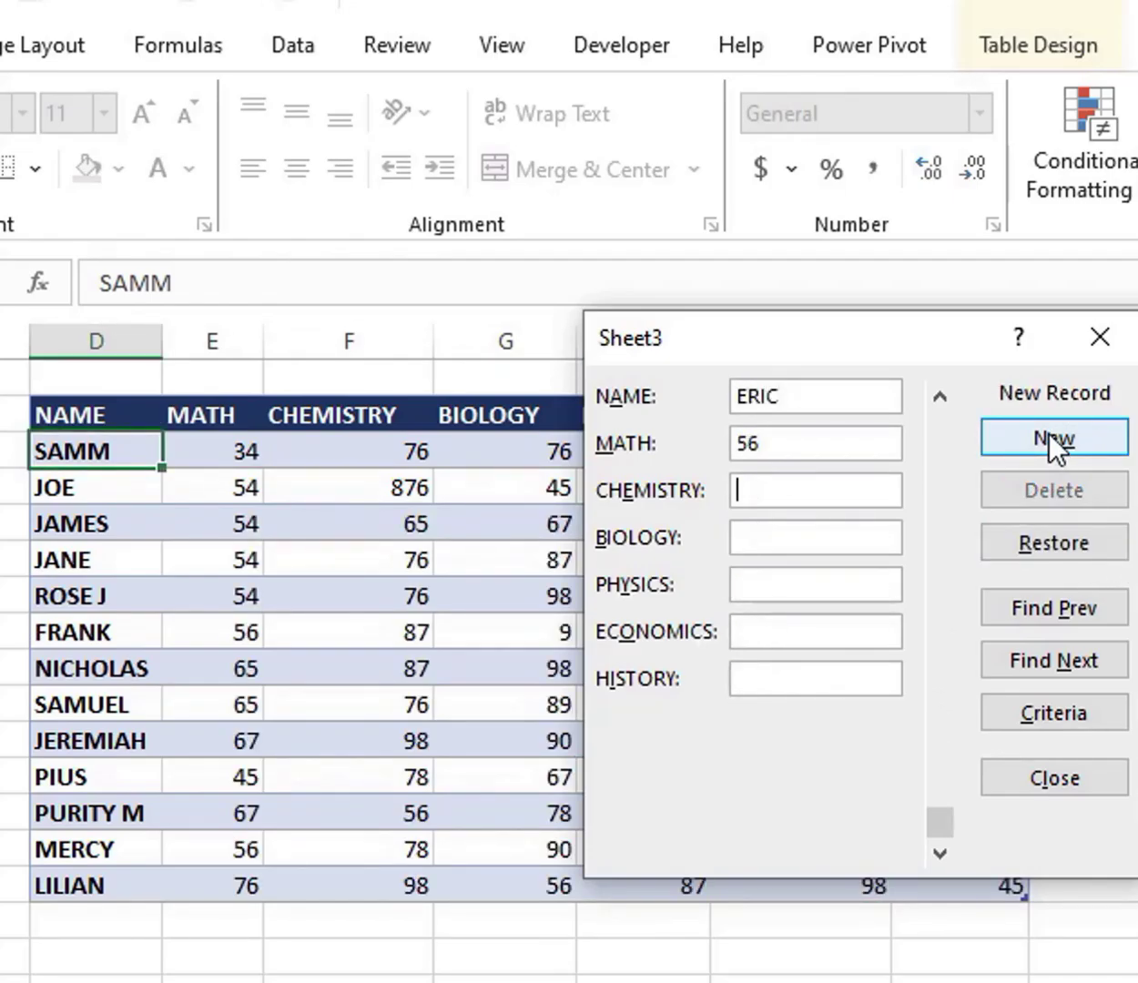
text(	87	98	90	67	56)
Save ERIC with scores 56, 87, 98, 90, 67, 56, review earlier records, then close
key(Return)
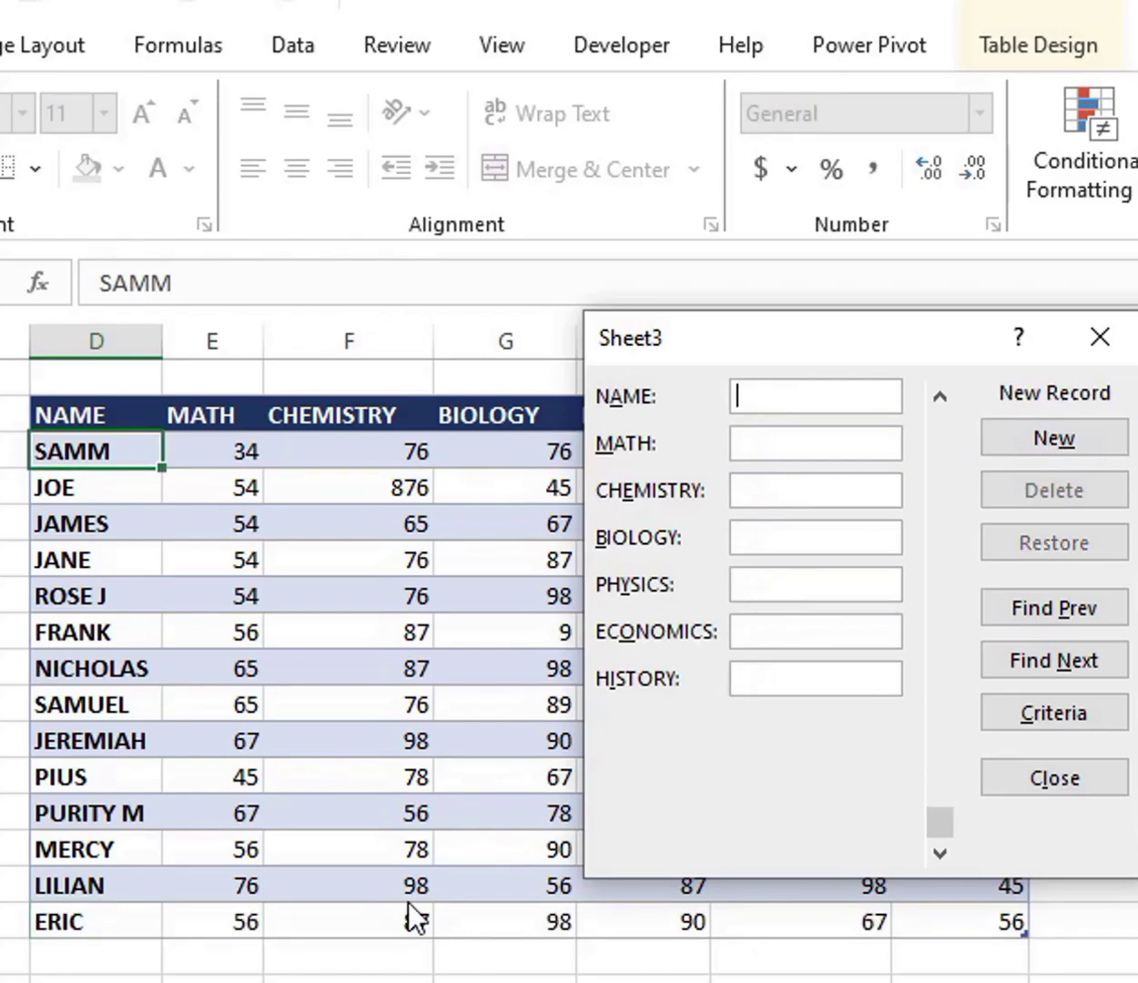
click(1061, 614)
scroll(1061, 614, up, 2)
scroll(1061, 615, up, 4)
scroll(1060, 614, up, 4)
click(1041, 605)
click(1048, 660)
click(1055, 778)
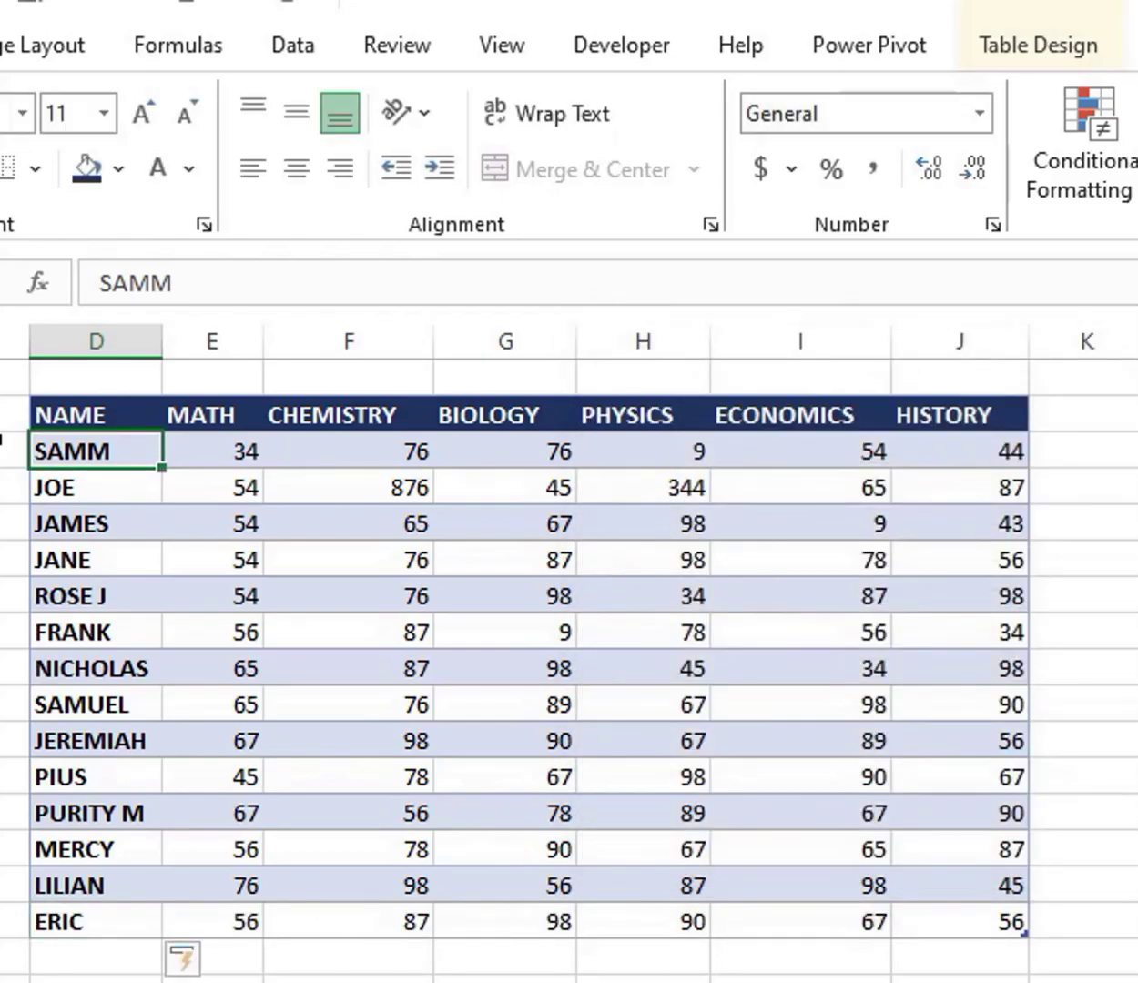